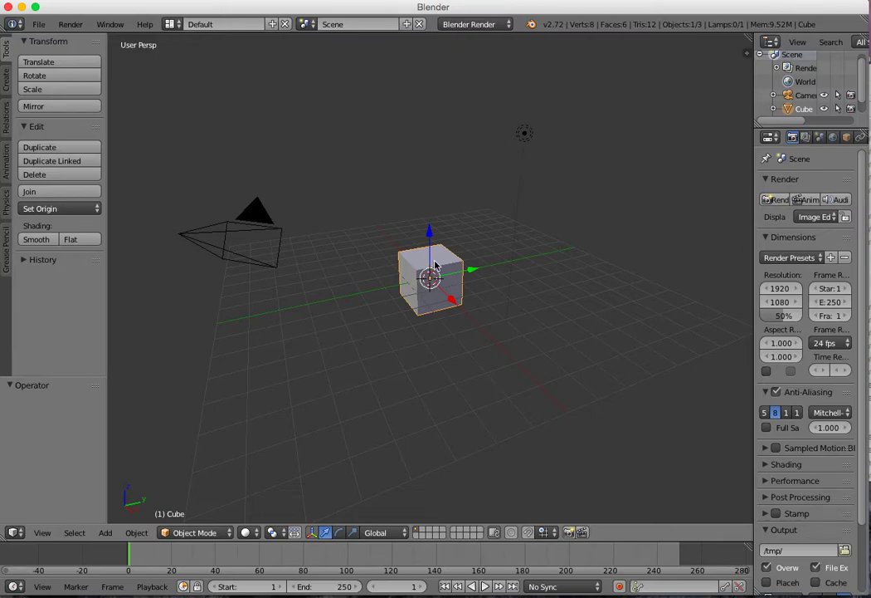
- Reload the default start-up file and delete the default cube, keeping camera and lamp
left_click(433, 262)
left_click(40, 25)
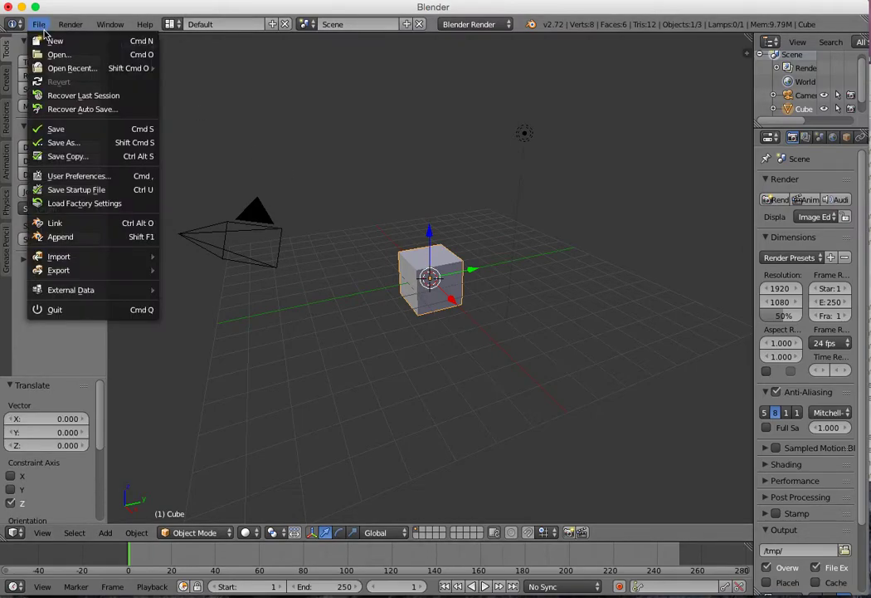
left_click(53, 41)
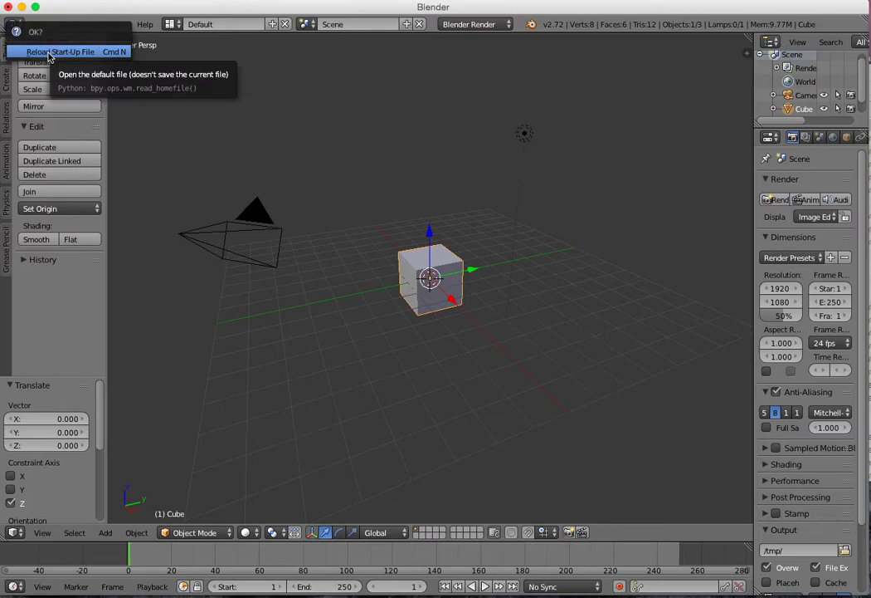
left_click(52, 52)
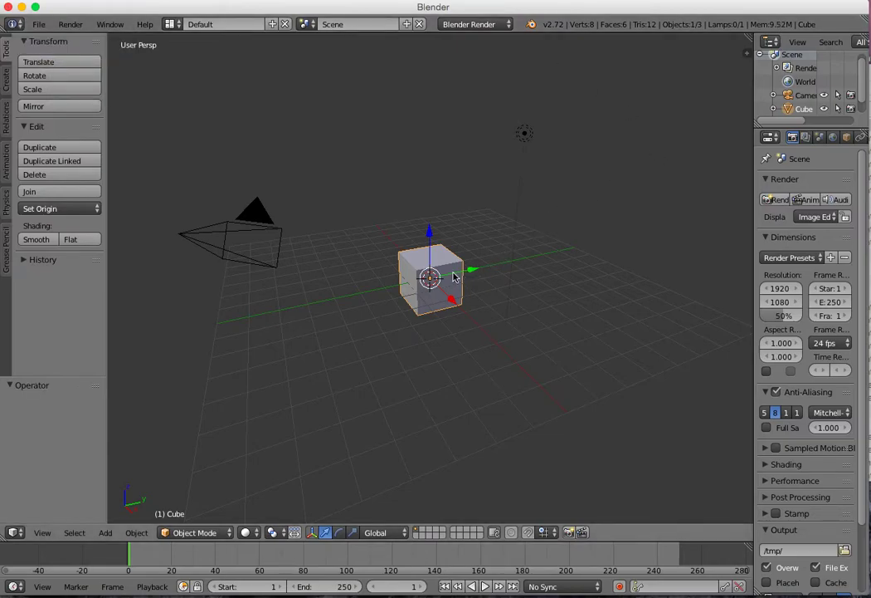
key("x")
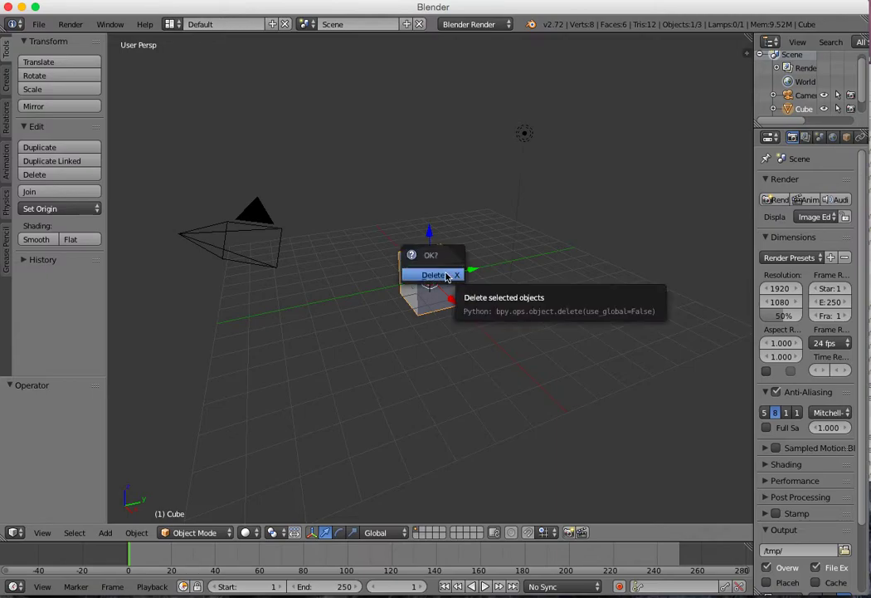
left_click(447, 276)
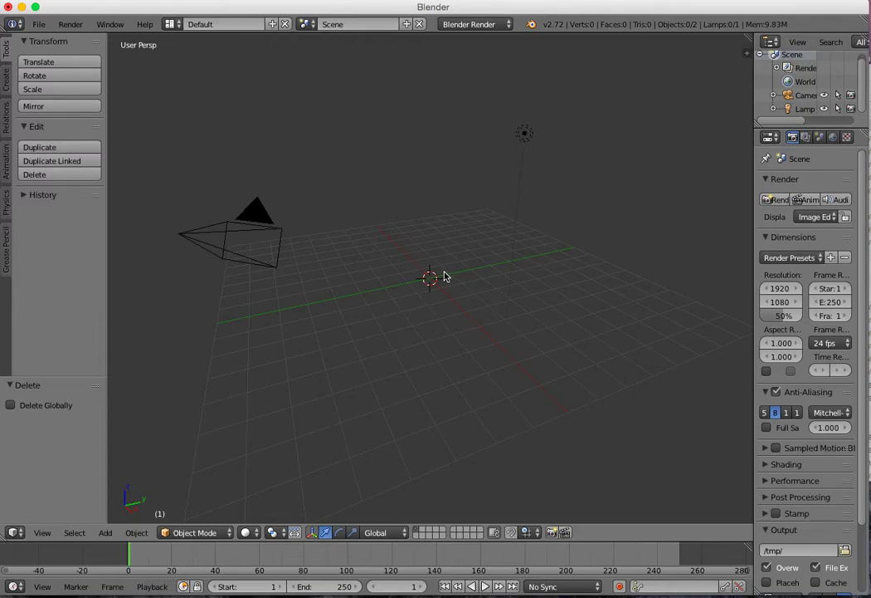
- Find the Import Images as Planes add-on via 'imag', enable it, and save user settings
left_click(39, 23)
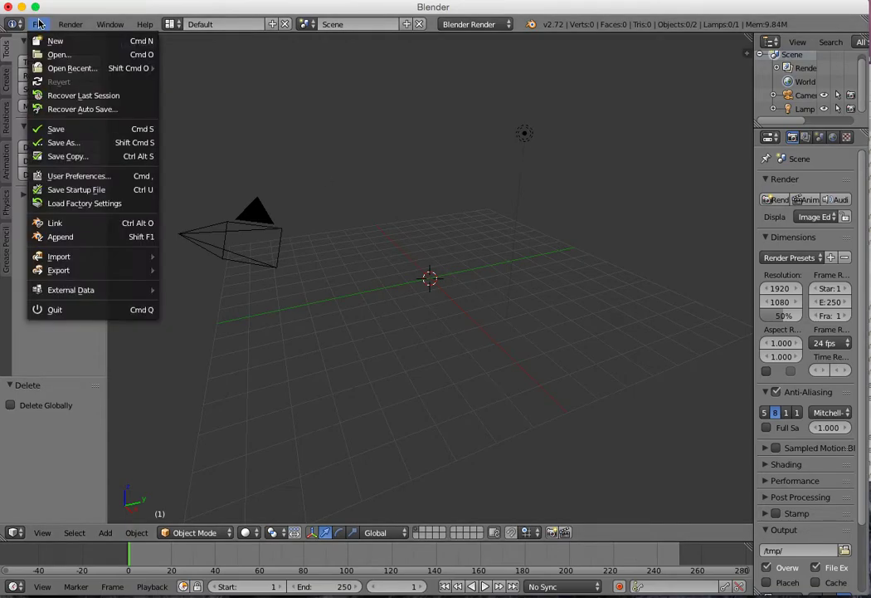
left_click(76, 176)
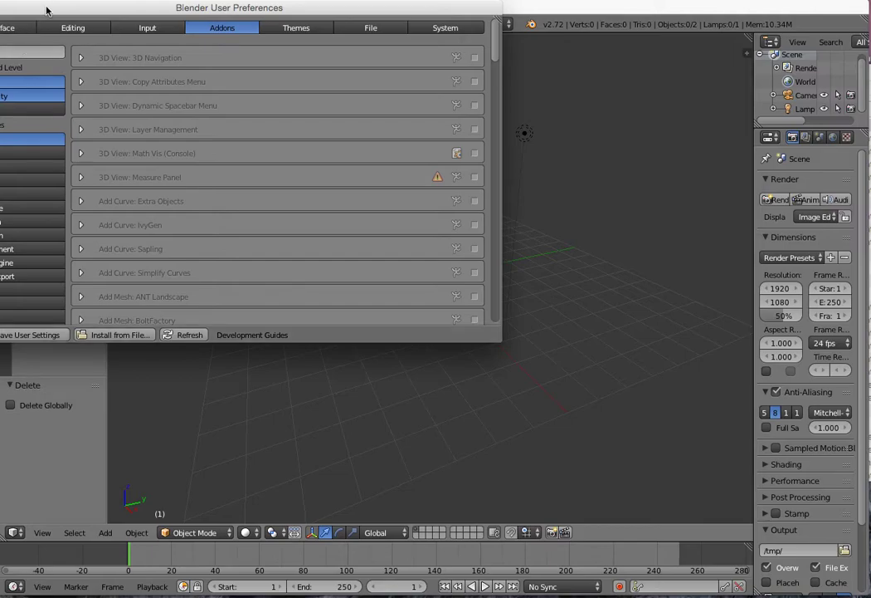
left_click_drag(47, 11, 149, 23)
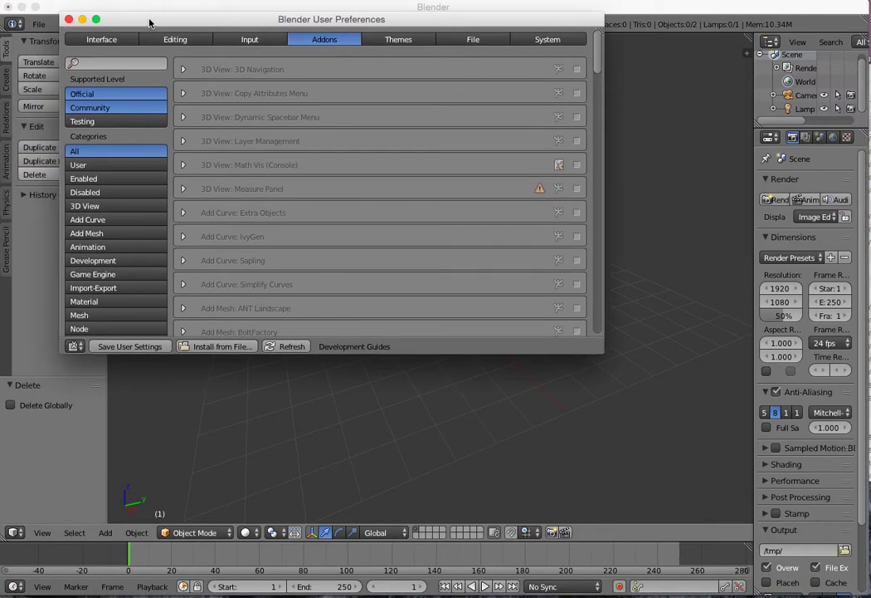
left_click(102, 67)
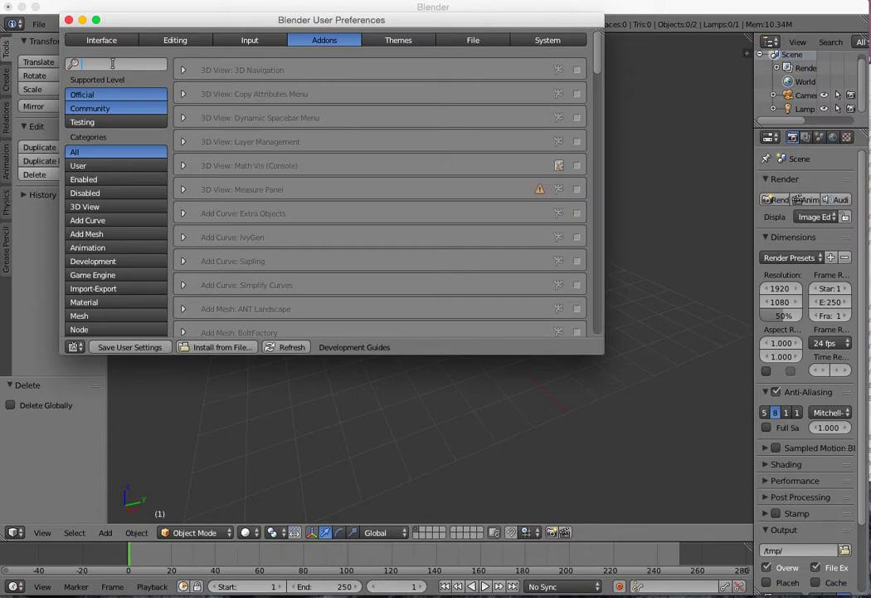
type("imag")
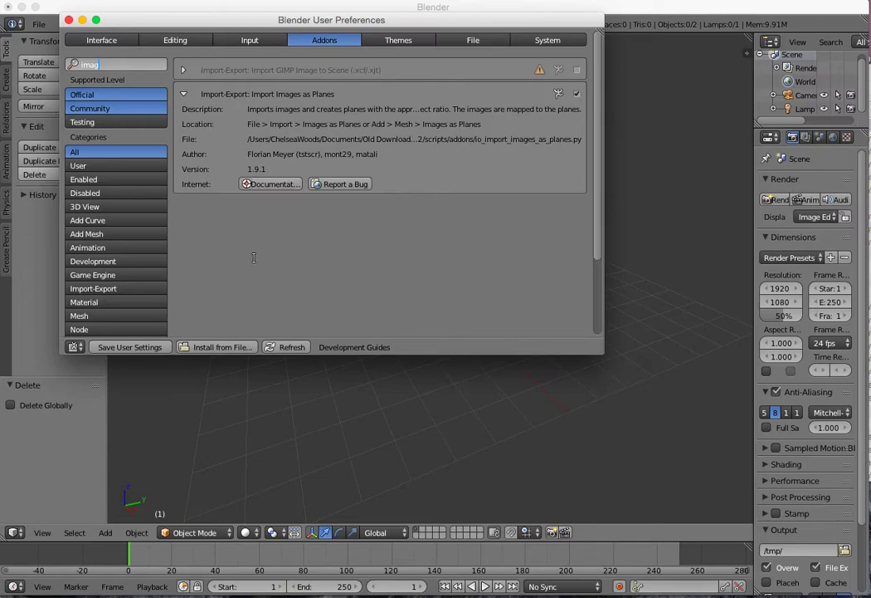
left_click(143, 350)
left_click(69, 20)
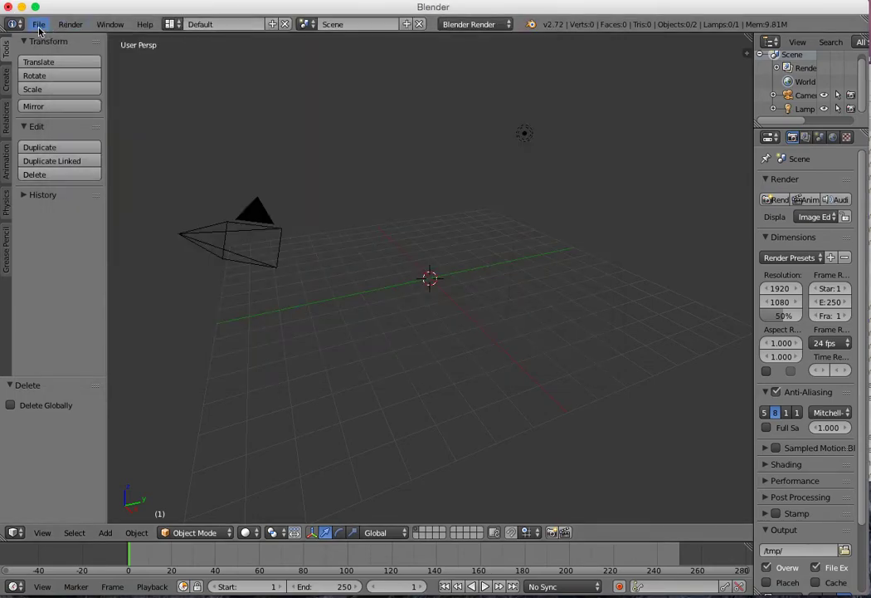
- Import 20151108_075524.jpg from Downloads as an image plane, then delete that plane
left_click(38, 27)
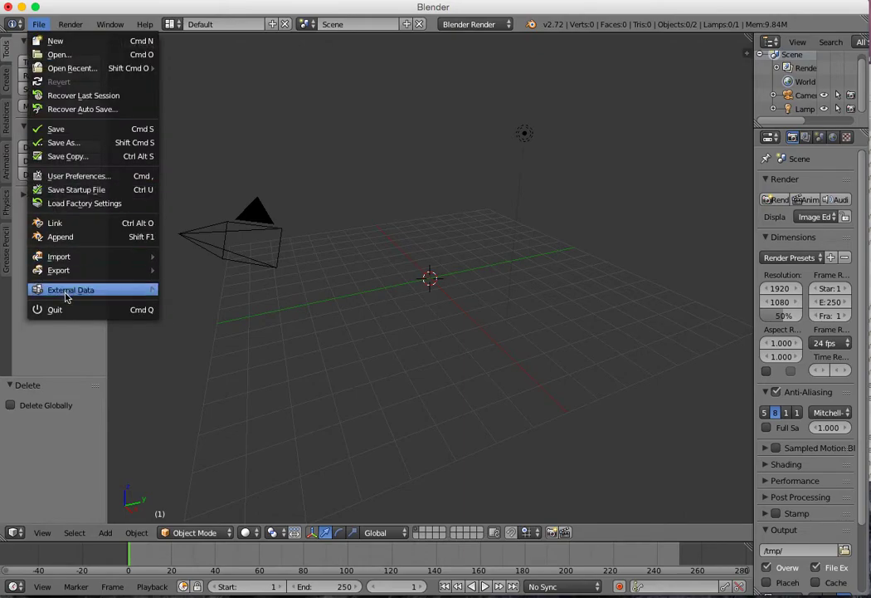
mouse_move(67, 259)
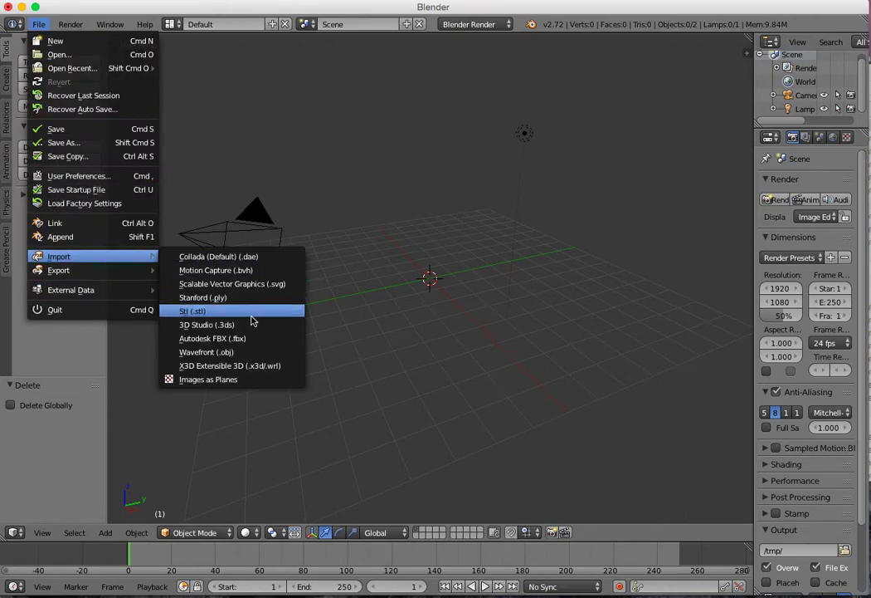
left_click(234, 382)
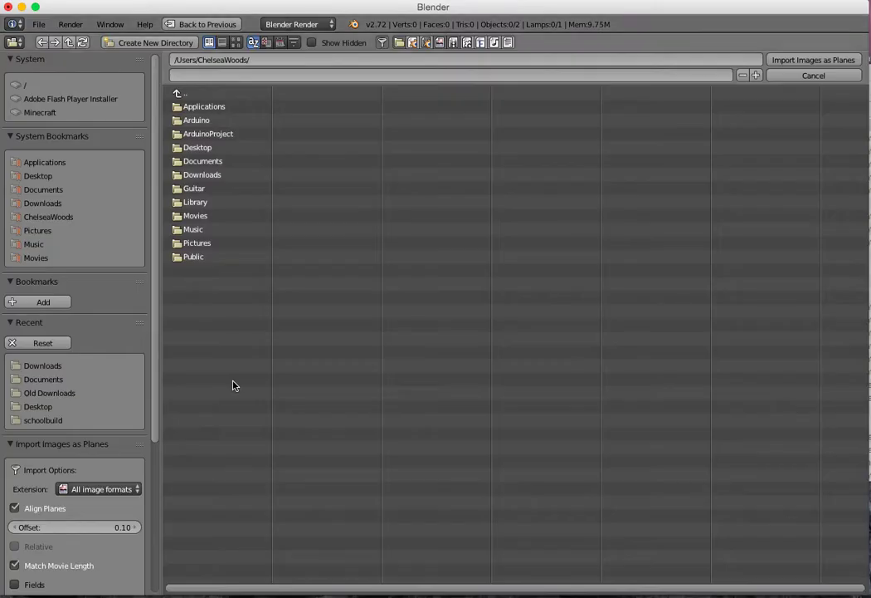
left_click(39, 203)
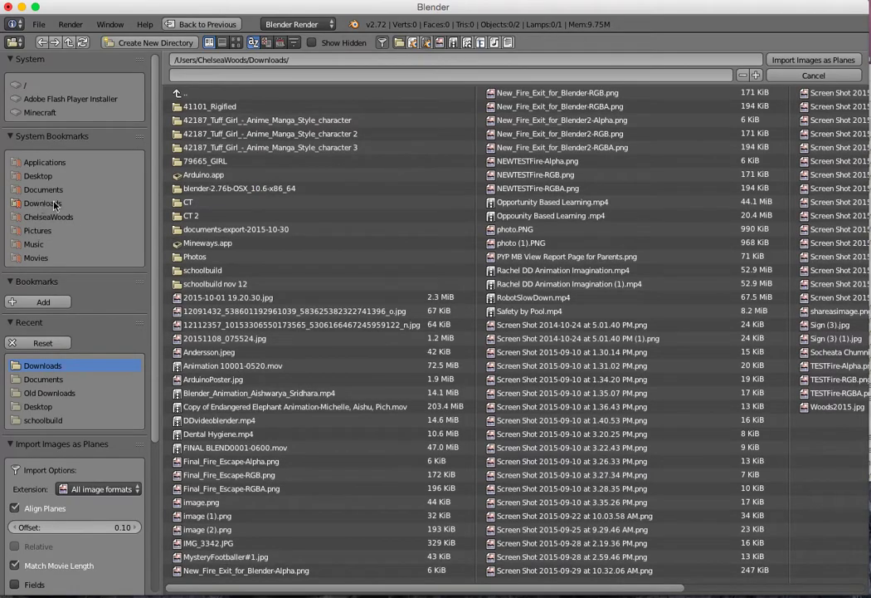
left_click(221, 342)
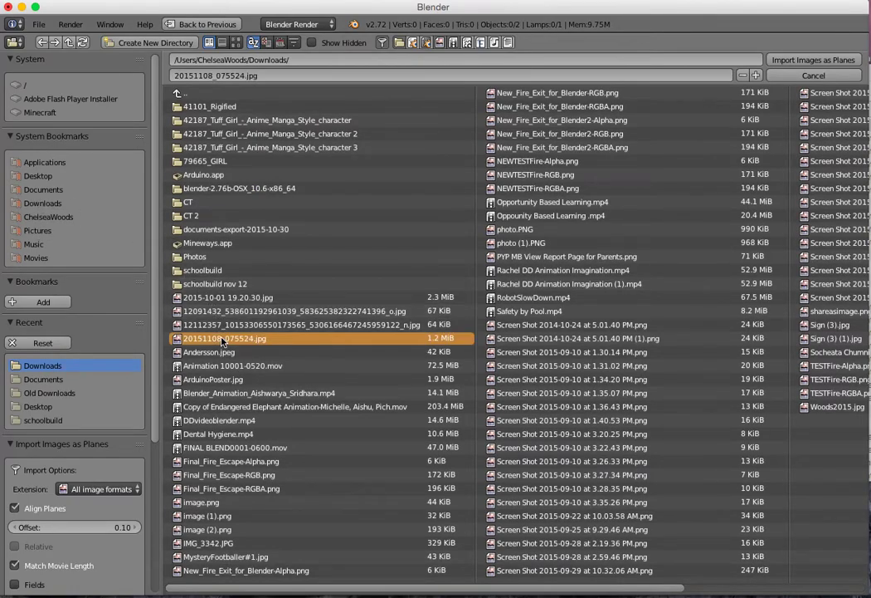
double_click(222, 342)
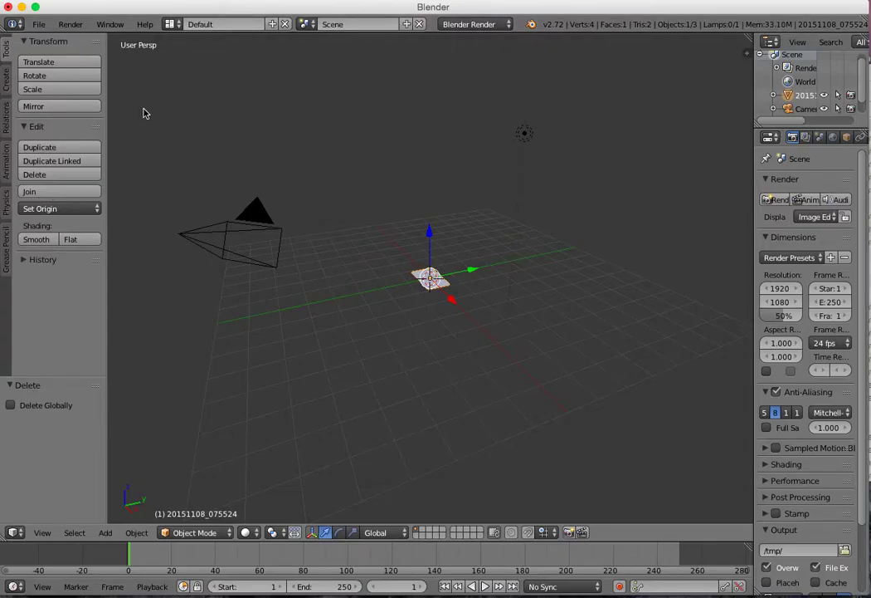
key("Delete")
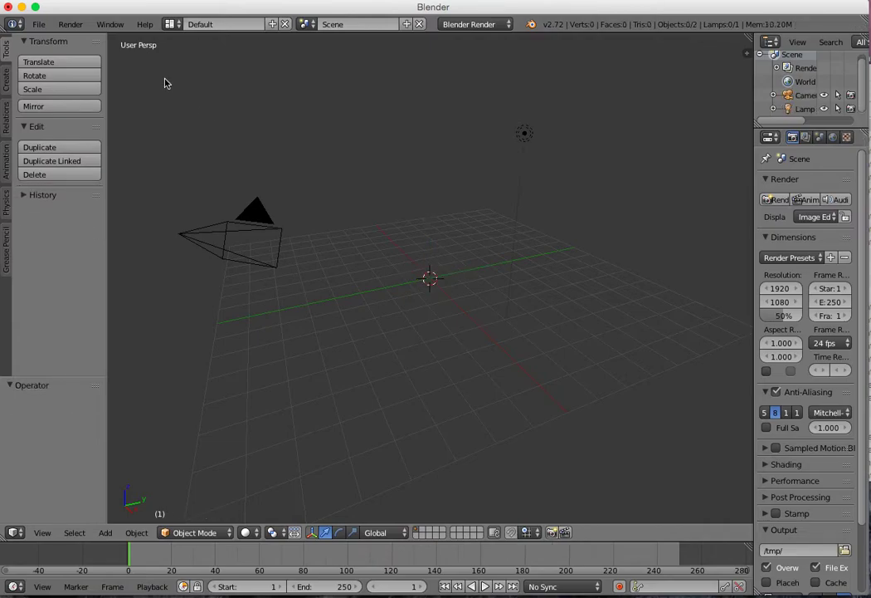
- Import 20151108_075524.jpg as an image plane again, keeping it at the origin
left_click(39, 24)
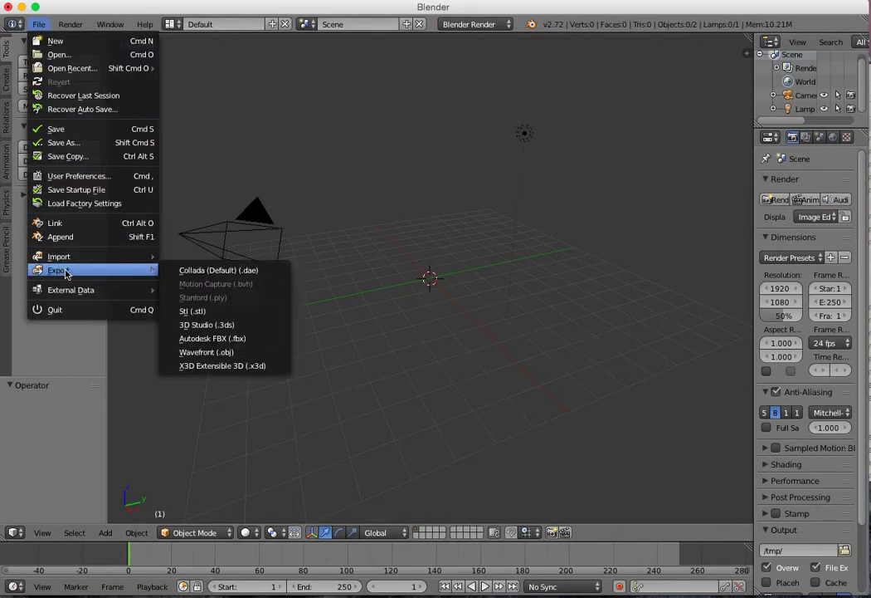
mouse_move(74, 264)
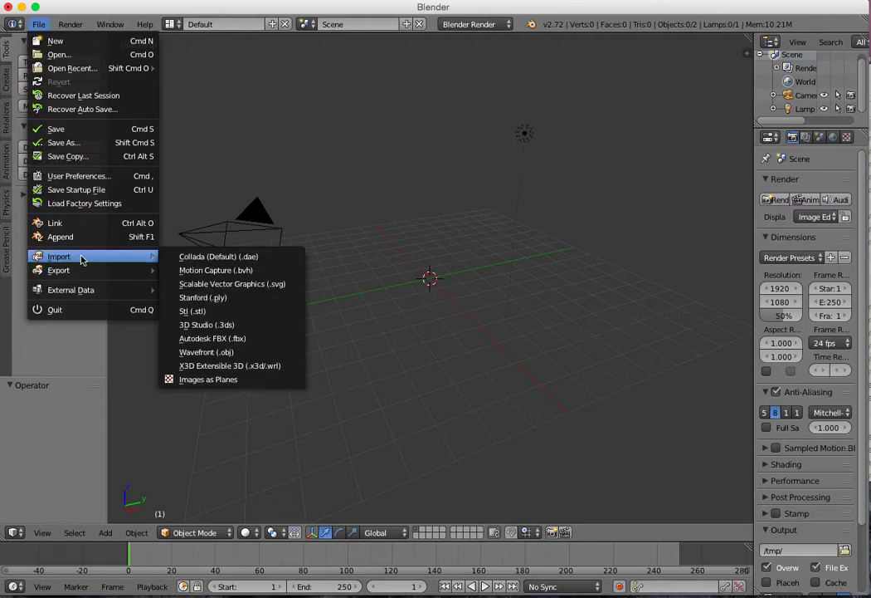
left_click(263, 383)
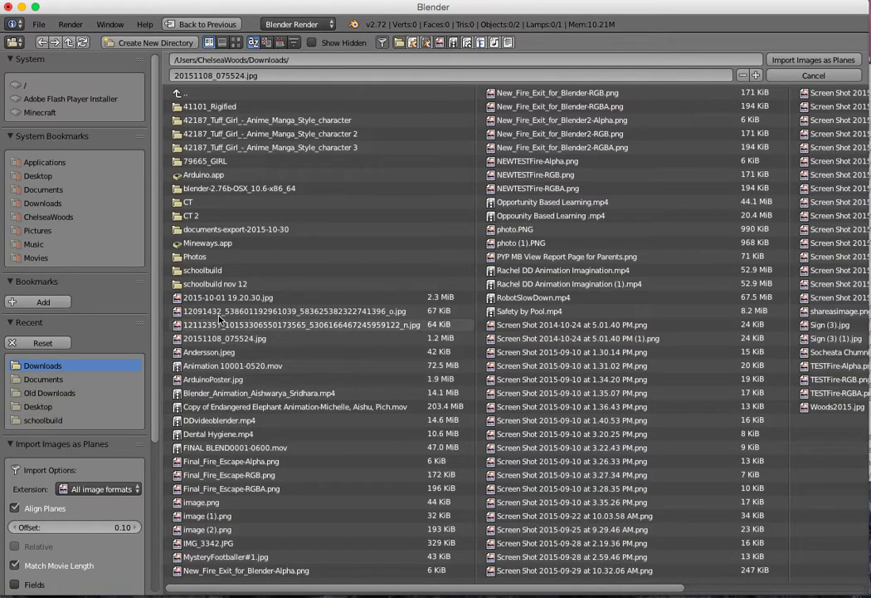
left_click(220, 340)
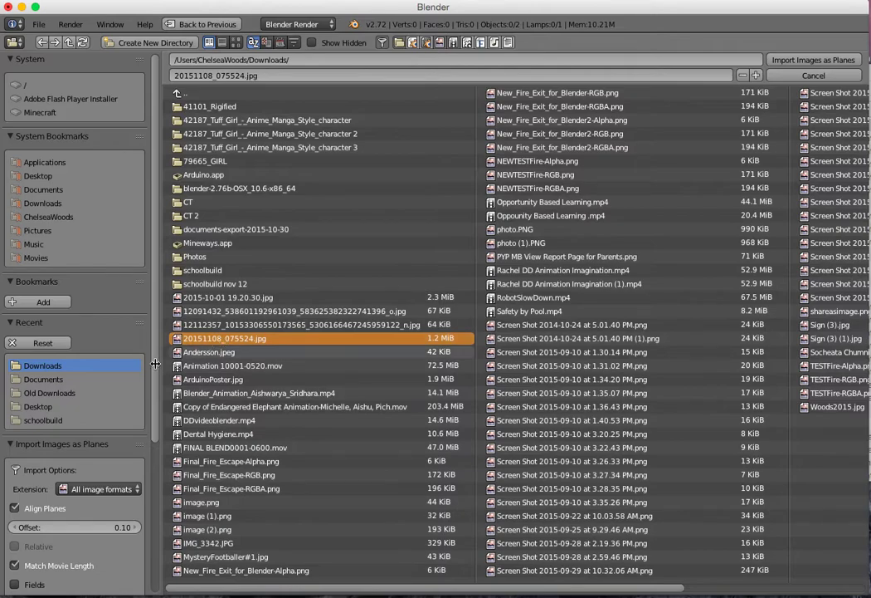
scroll(64, 489, "down", 5)
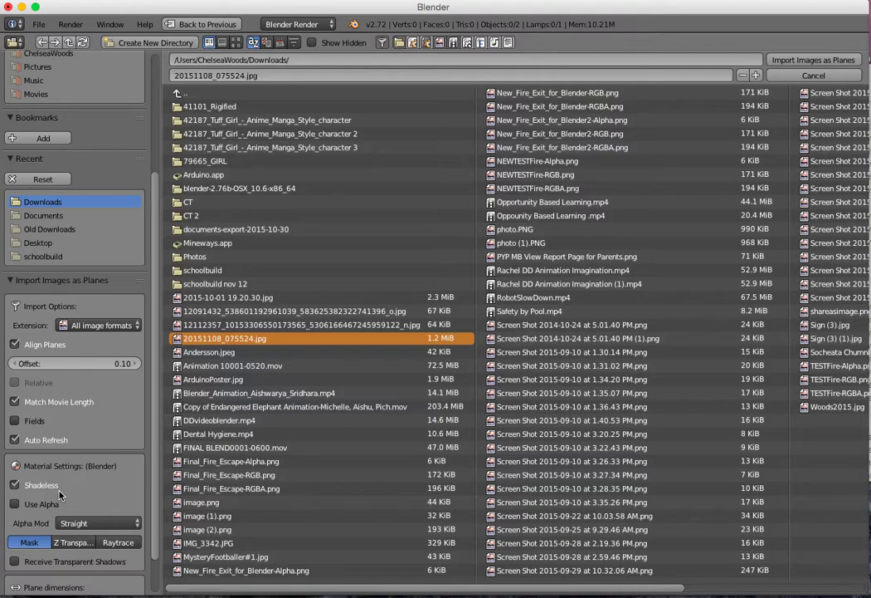
left_click(795, 63)
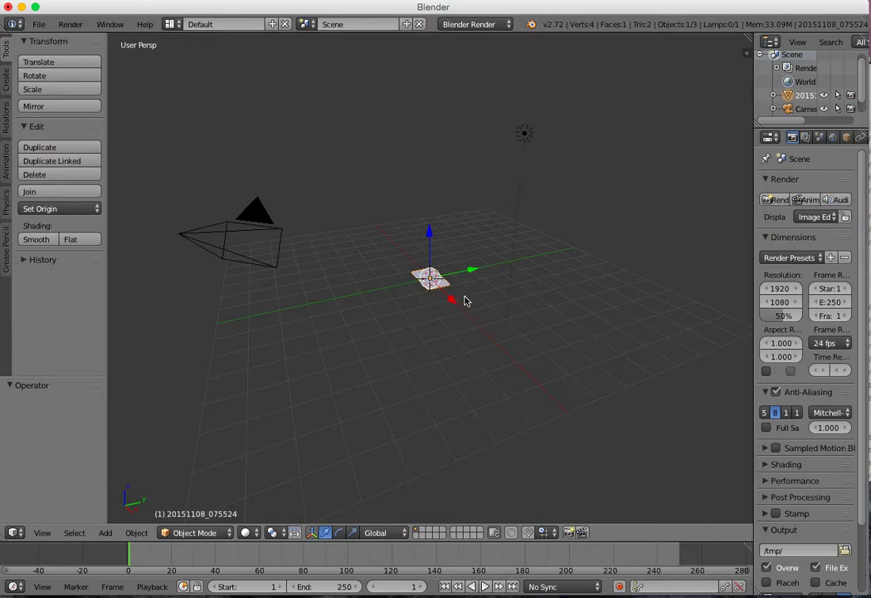
- Extrude the image plane's face 0.395 units upward in Edit Mode
key("Tab")
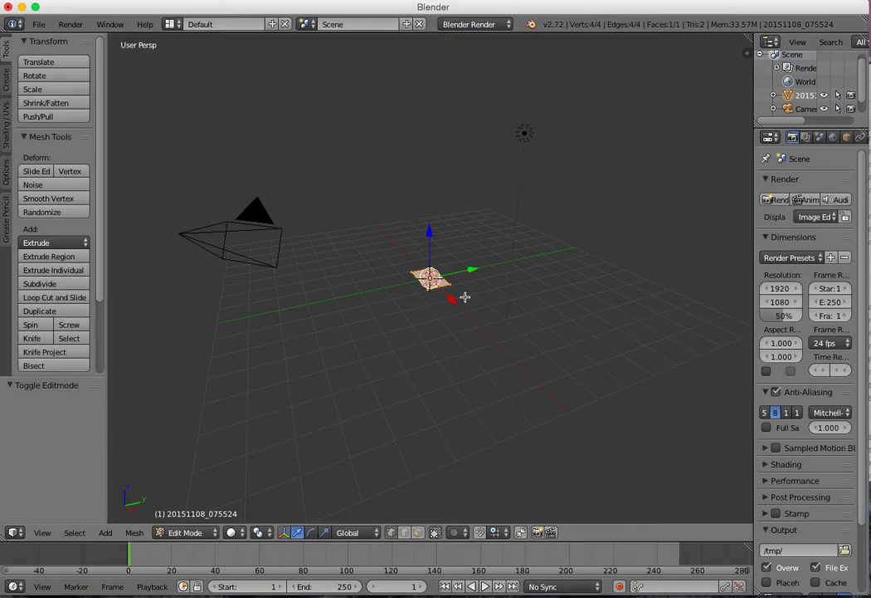
key("e")
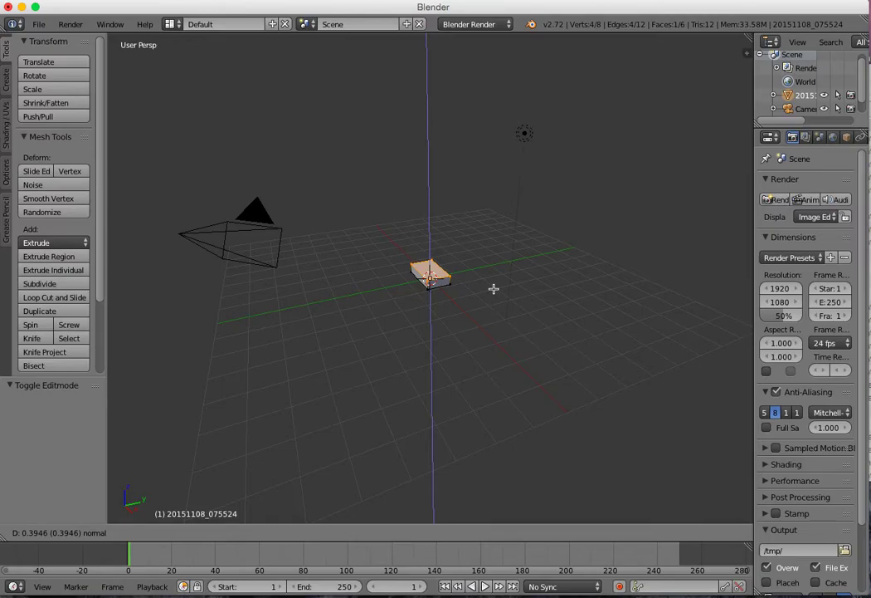
left_click(493, 288)
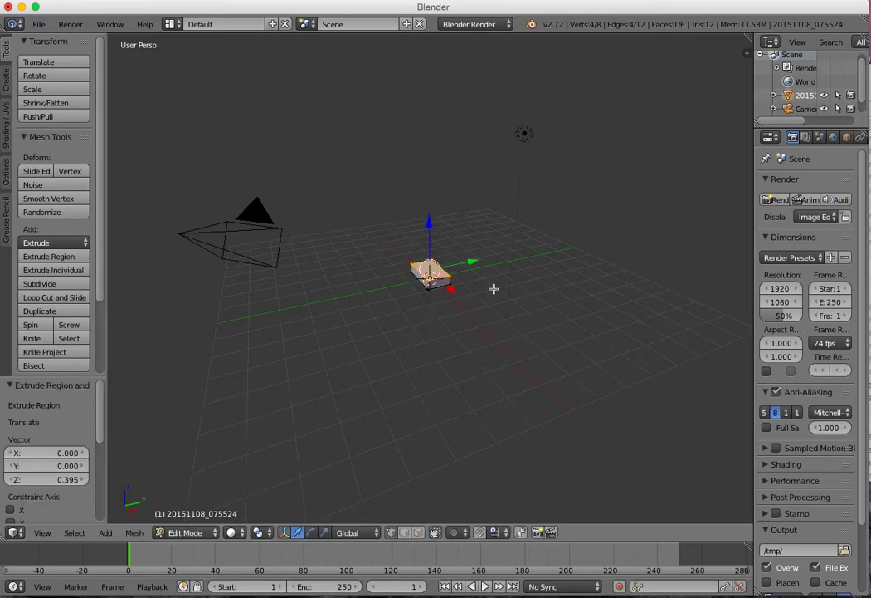
scroll(494, 288, "down", 10)
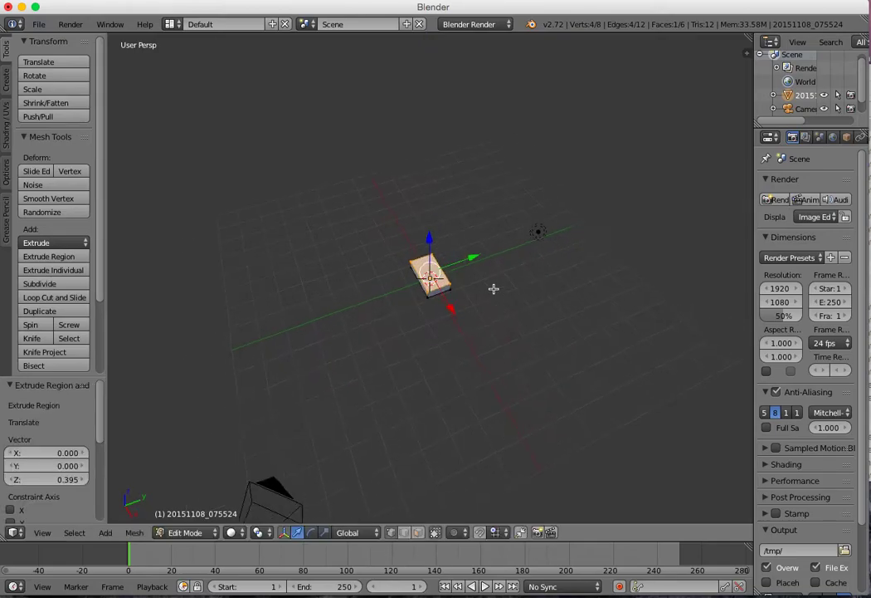
- Set the viewport shading to Material so the relief photo shows on the slab
scroll(493, 288, "down", 8)
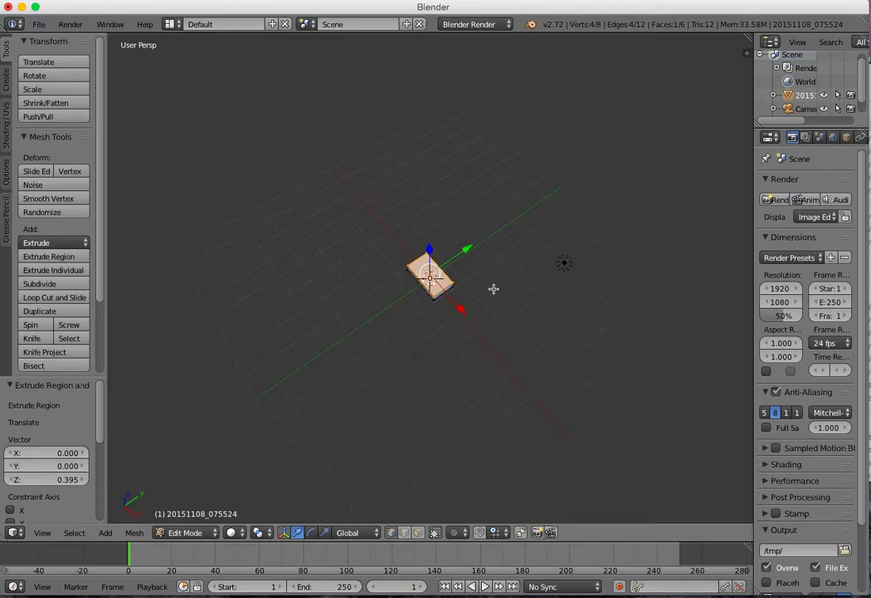
left_click(237, 532)
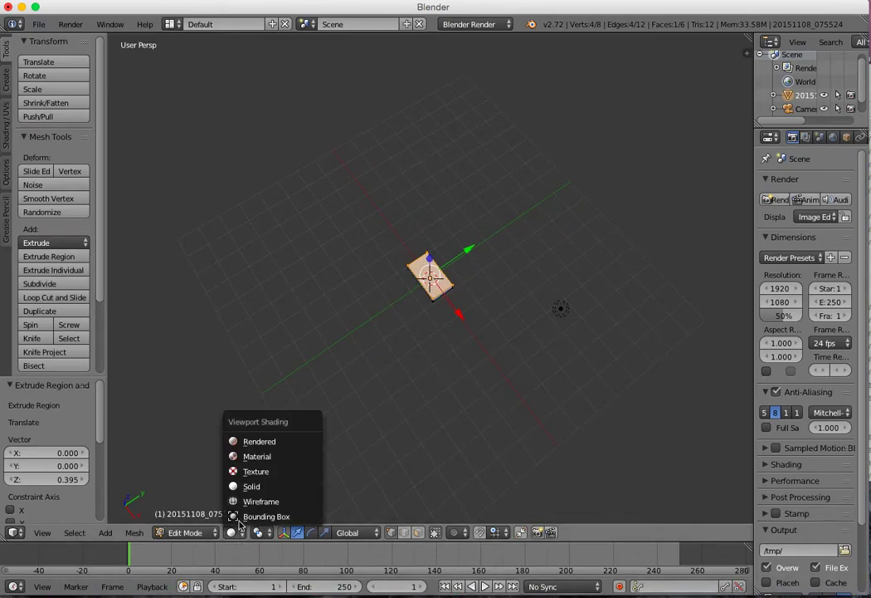
left_click(263, 455)
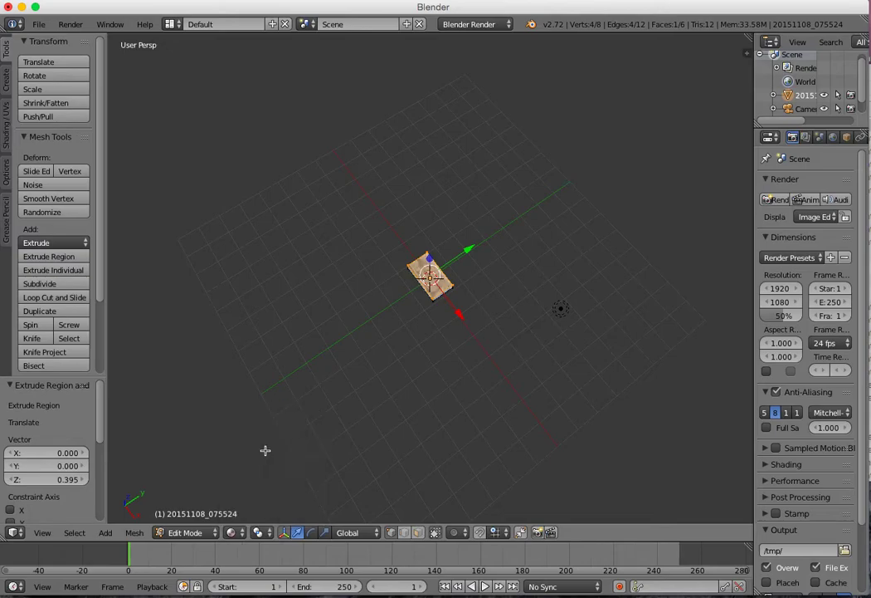
scroll(451, 349, "down", 5)
scroll(450, 350, "right", 5)
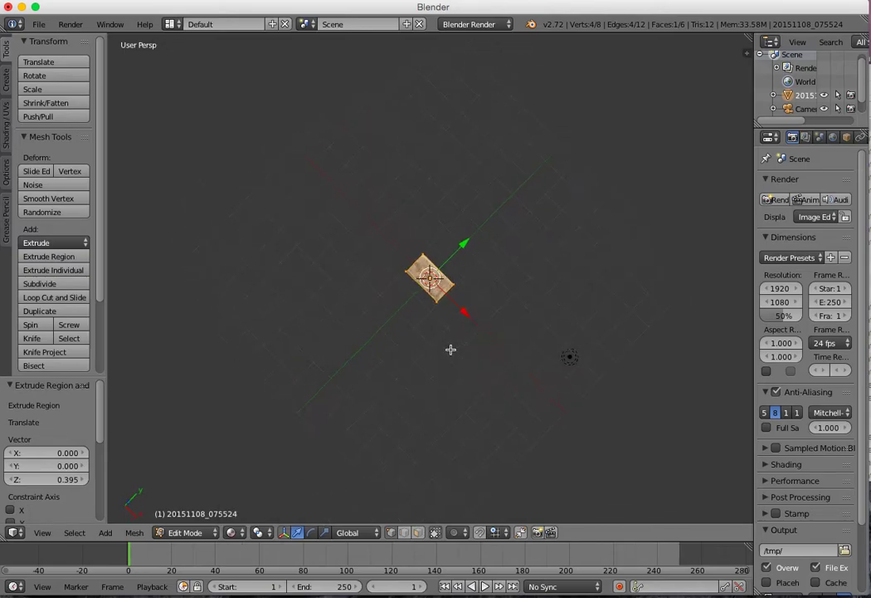
scroll(450, 349, "down", 3)
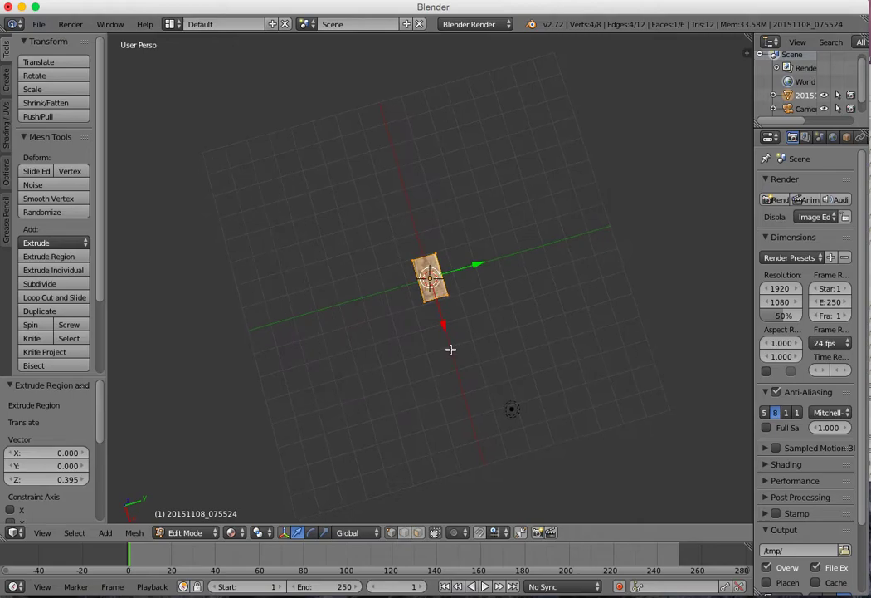
- Return to Object Mode and bring the textured slab face into view
key("Tab")
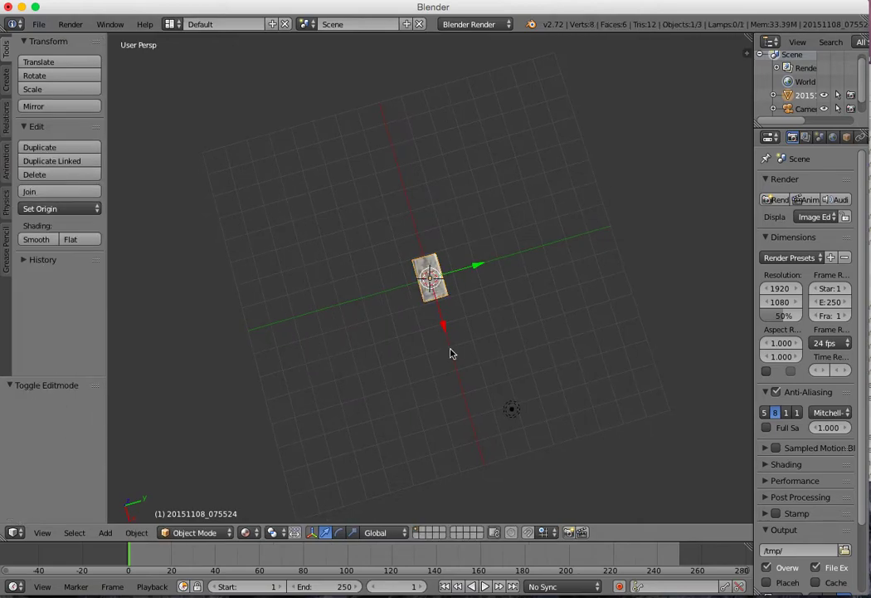
scroll(451, 354, "up", 6)
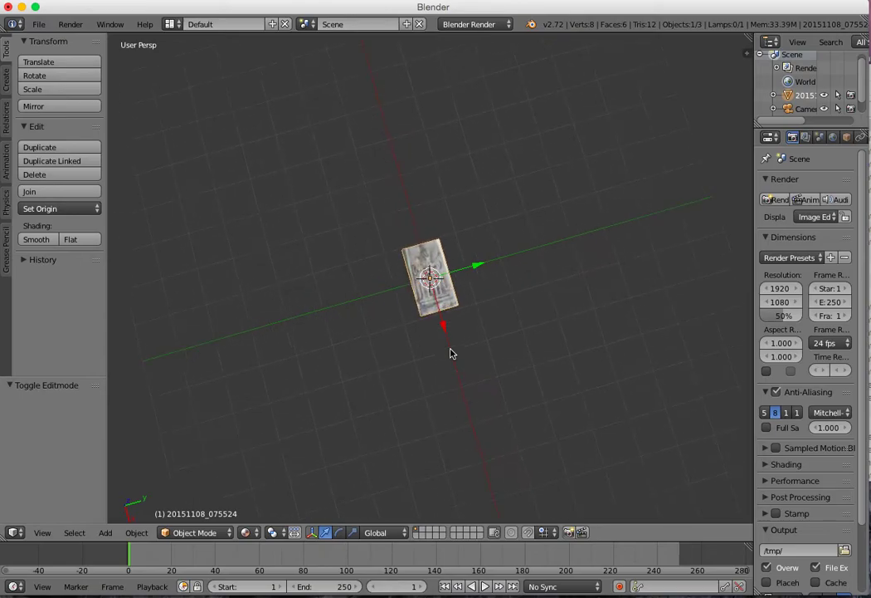
scroll(450, 353, "up", 5)
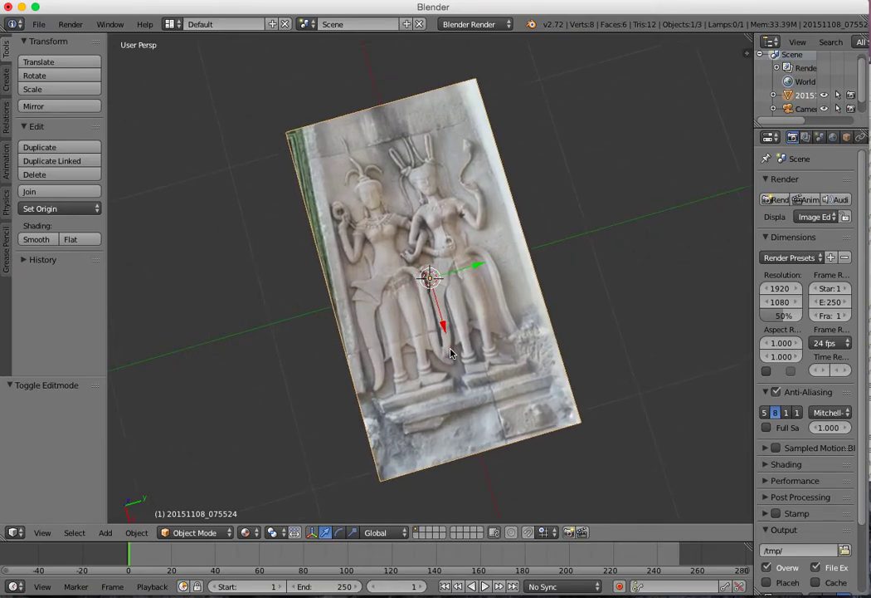
scroll(451, 353, "up", 3)
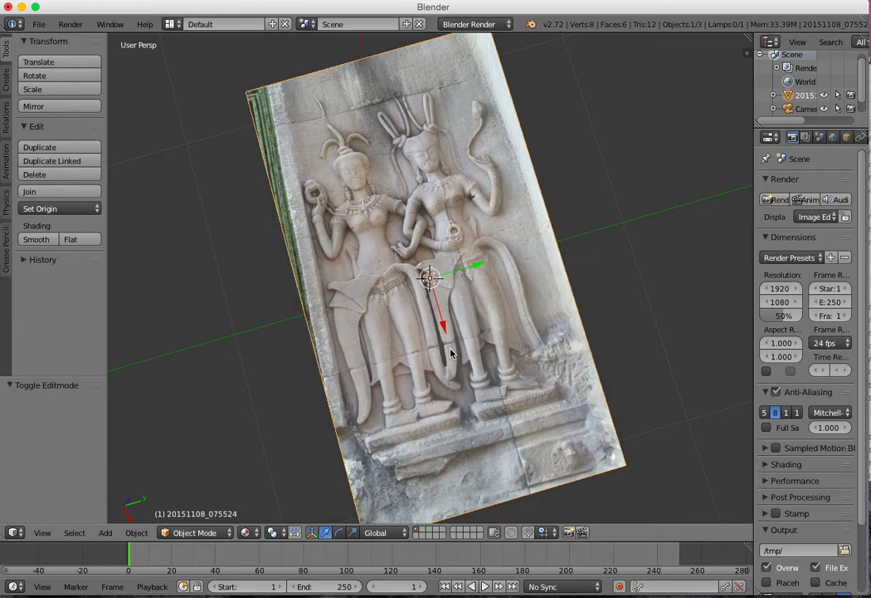
scroll(451, 353, "left", 3)
scroll(450, 354, "left", 10)
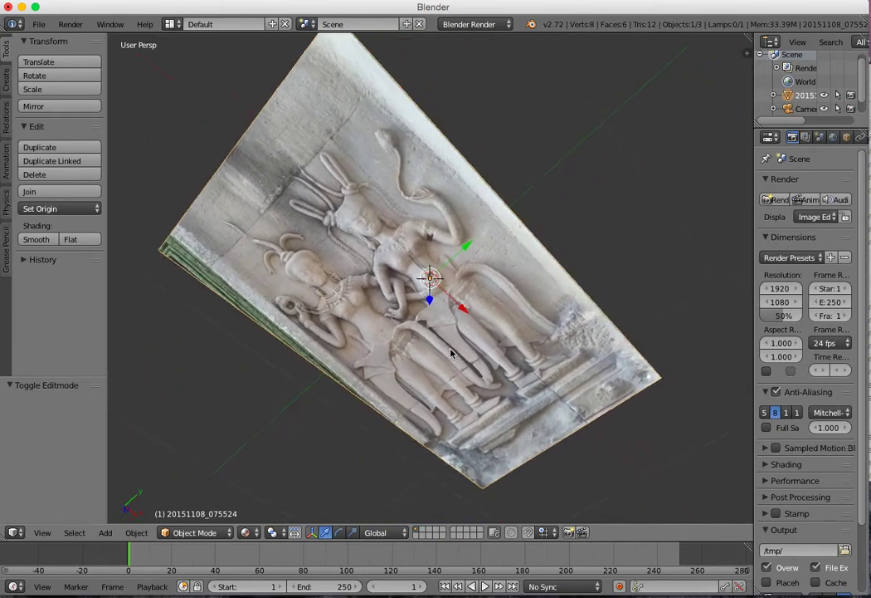
scroll(451, 353, "left", 10)
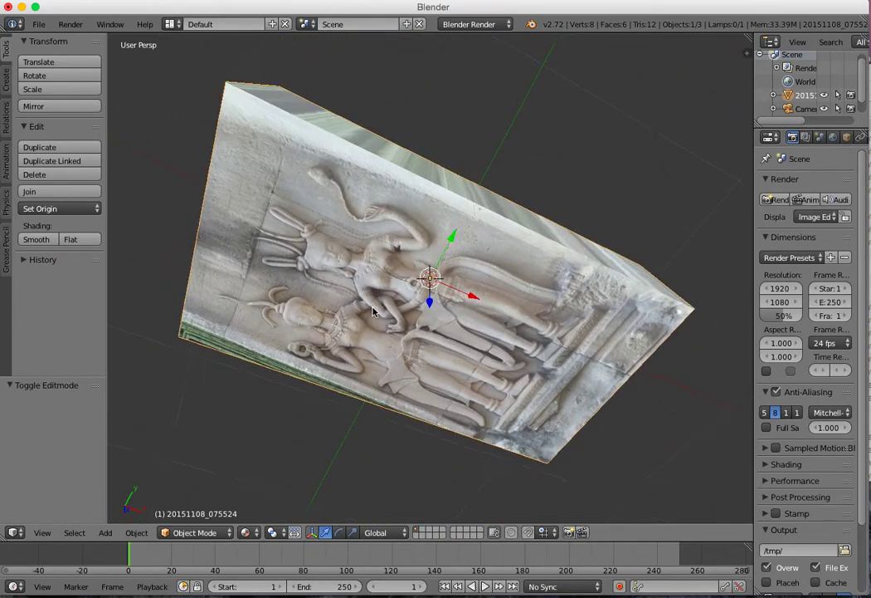
scroll(372, 311, "left", 10)
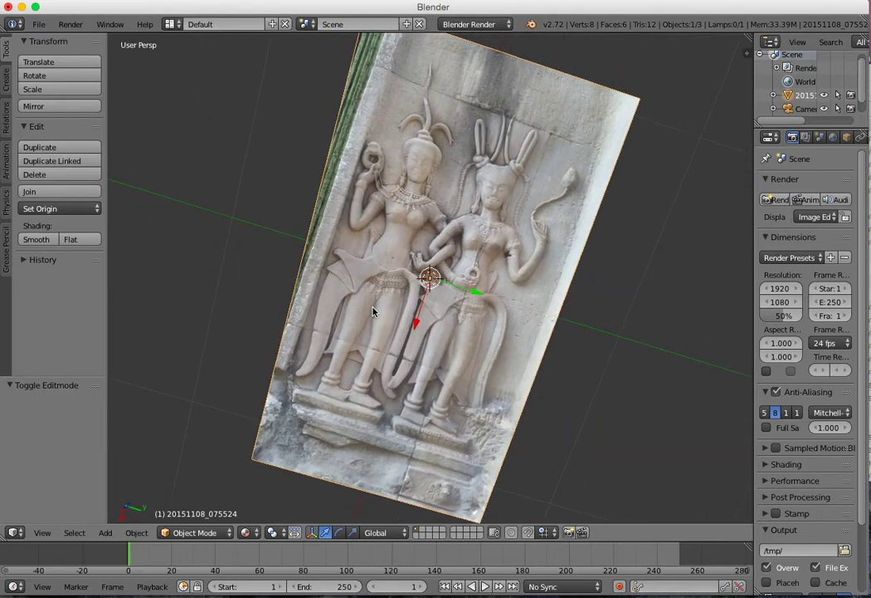
scroll(373, 312, "left", 10)
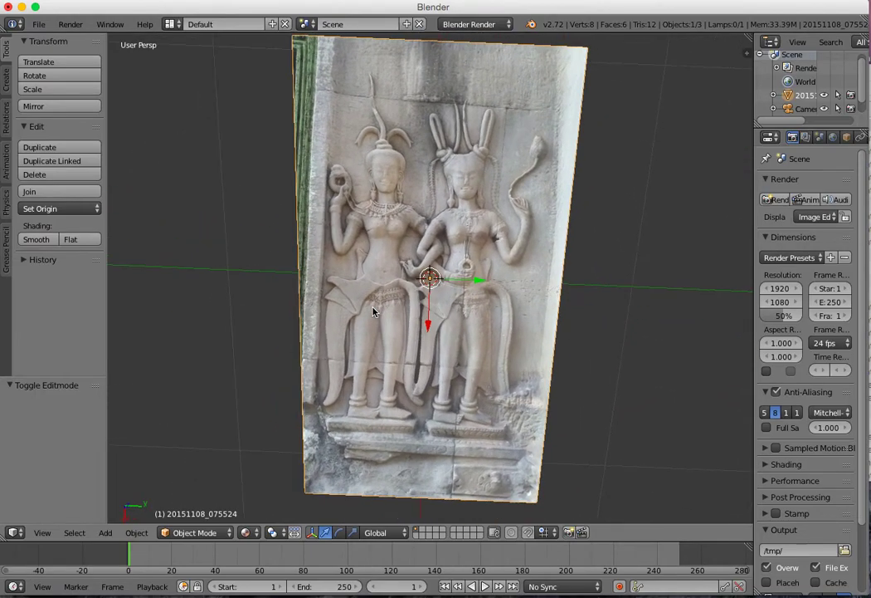
scroll(373, 311, "left", 3)
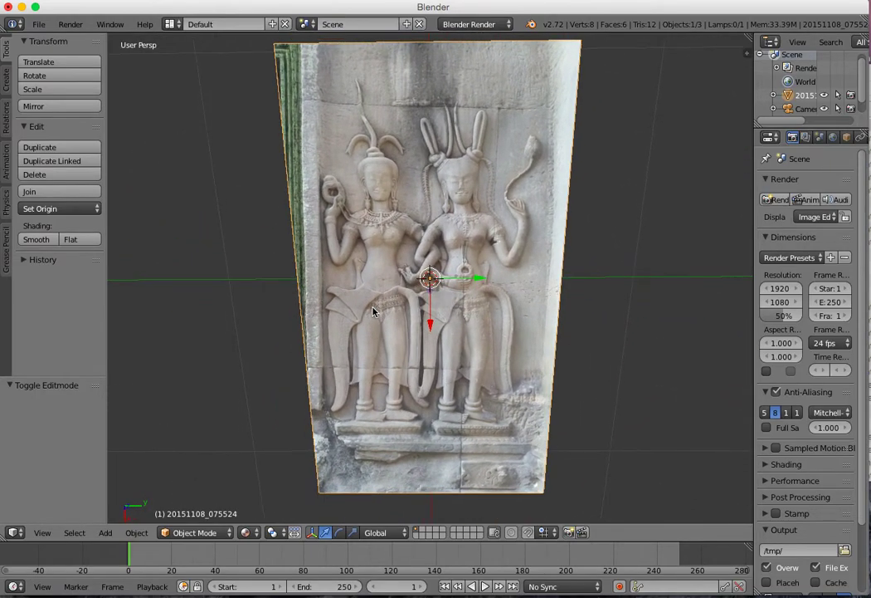
- In Edit Mode, subdivide the slab five times to reach about 1,089 vertices
key("Tab")
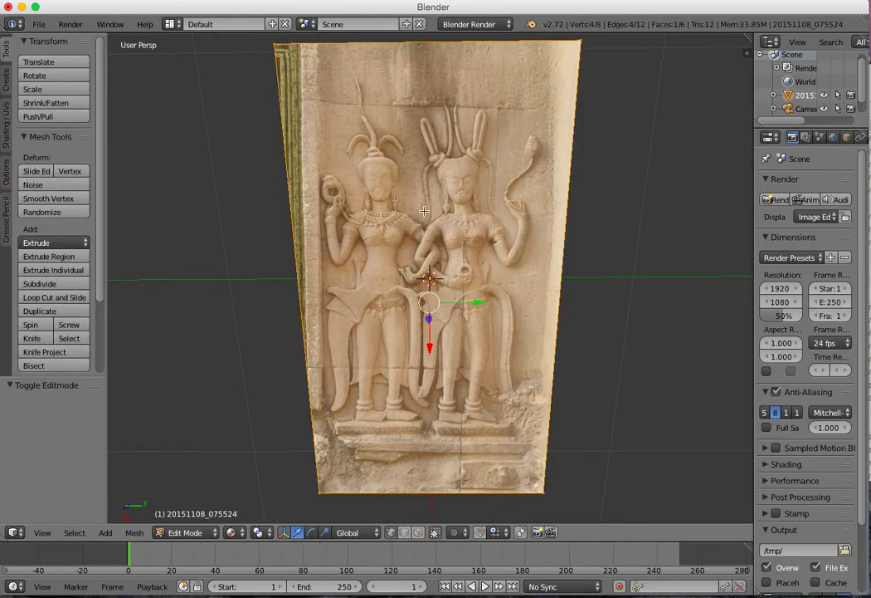
left_click(51, 284)
left_click(51, 284)
left_click(51, 283)
left_click(52, 284)
left_click(51, 284)
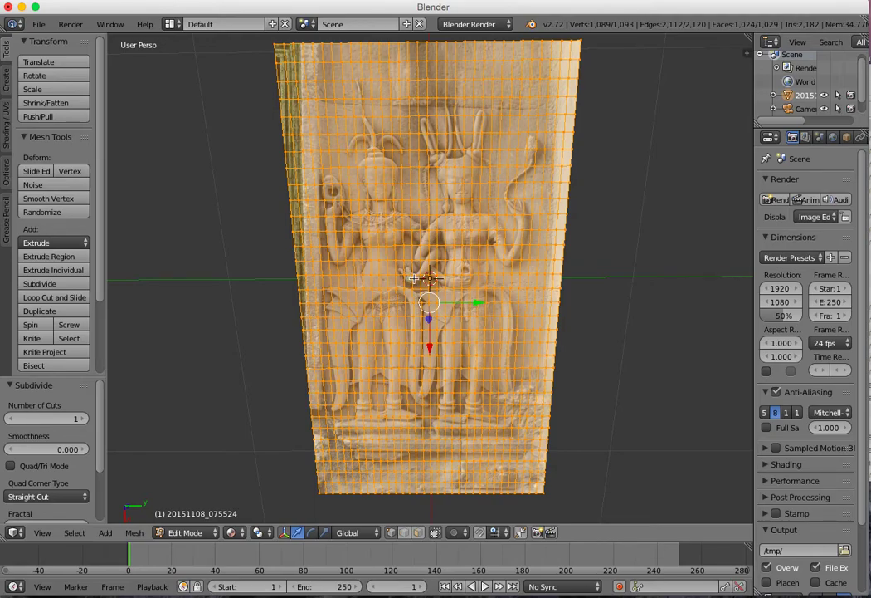
- Put the slab in Sculpt Mode and expand the Symmetry / Lock panel in the tool shelf
left_click(209, 532)
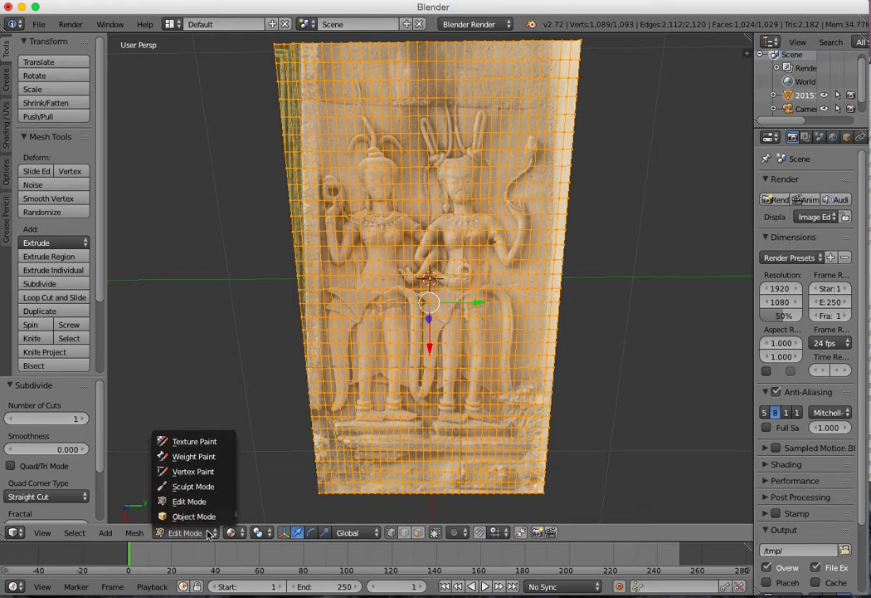
left_click(208, 488)
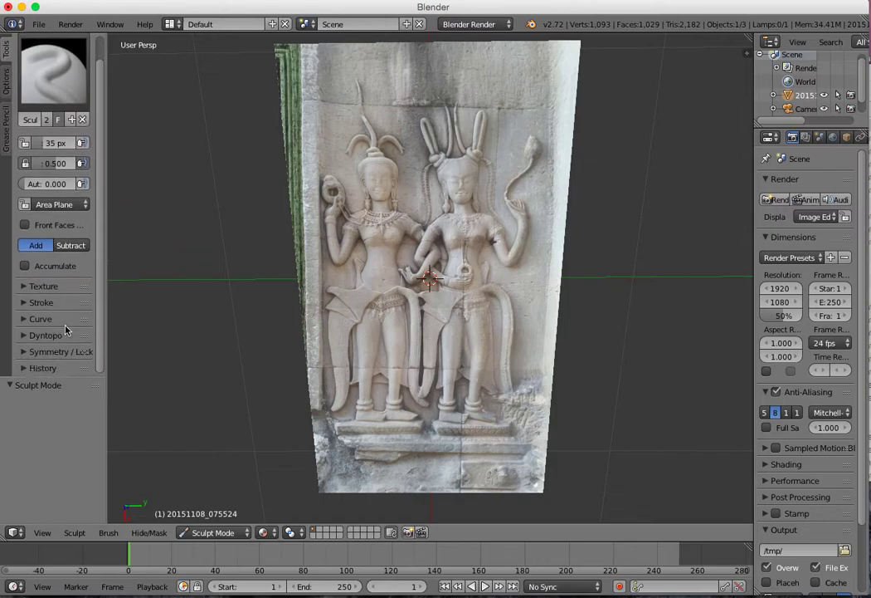
left_click(28, 353)
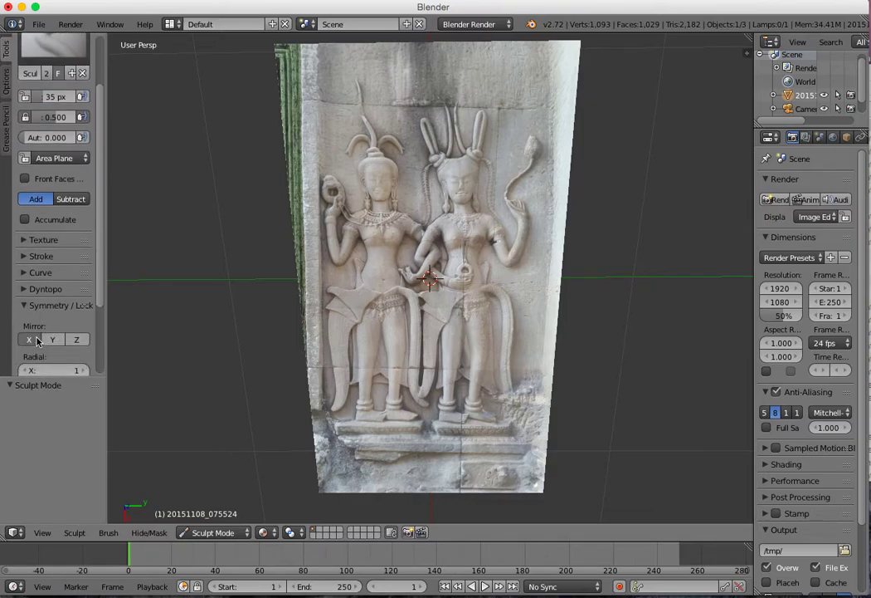
scroll(50, 339, "down", 1)
scroll(49, 339, "down", 2)
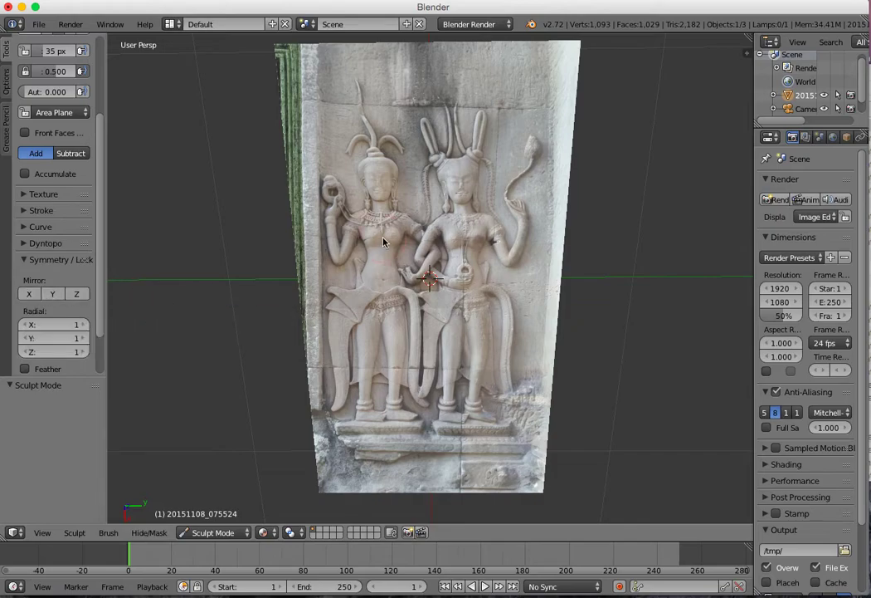
scroll(383, 242, "down", 5)
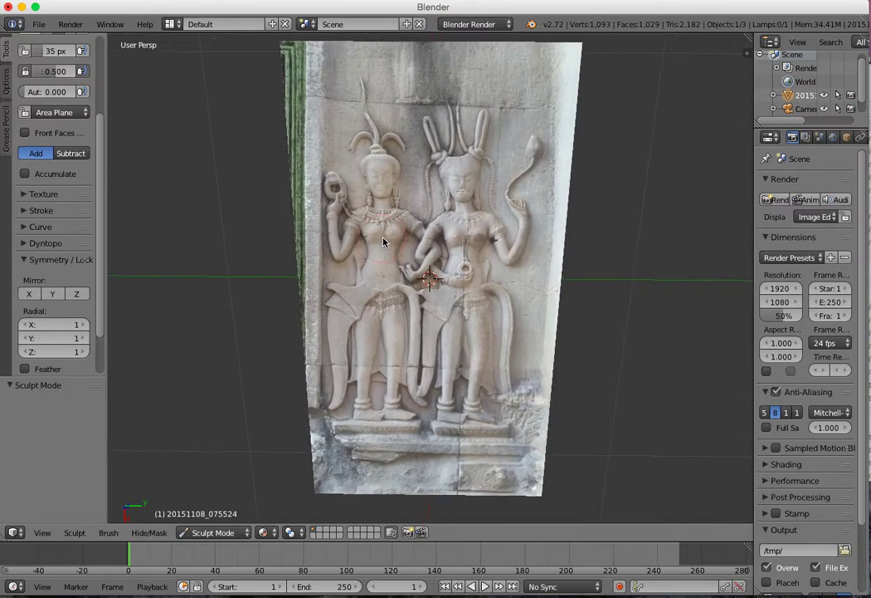
scroll(383, 242, "down", 2)
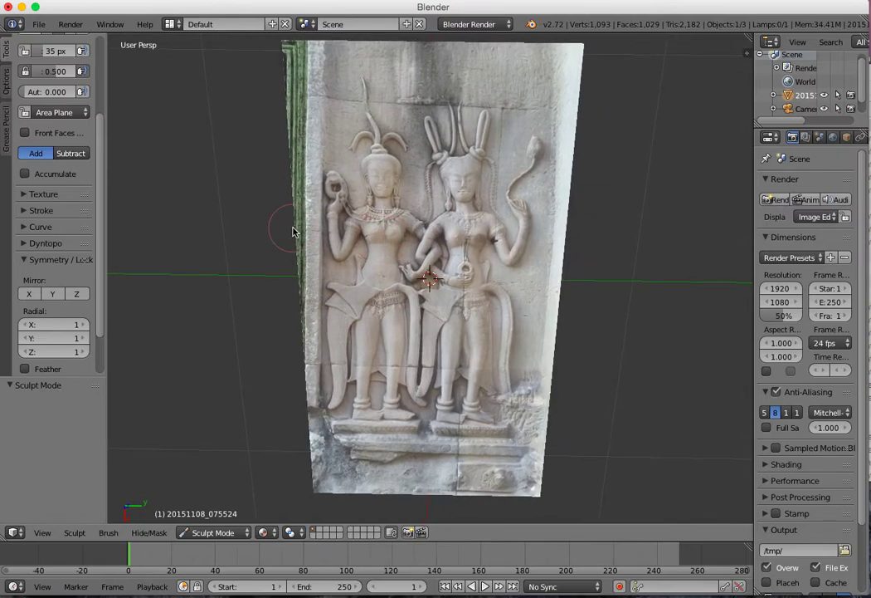
scroll(70, 175, "up", 5)
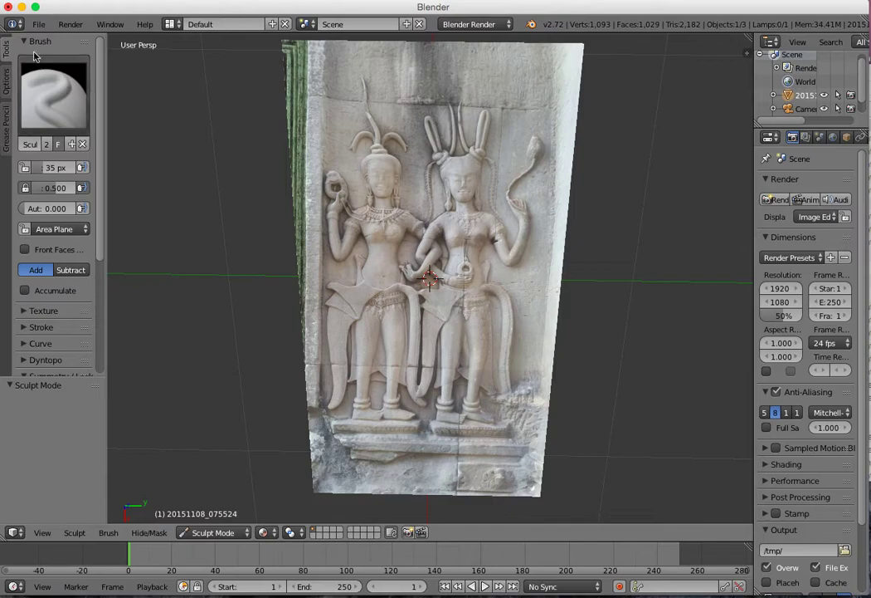
- Choose the Brush tile from the sculpt brush collection
left_click(47, 99)
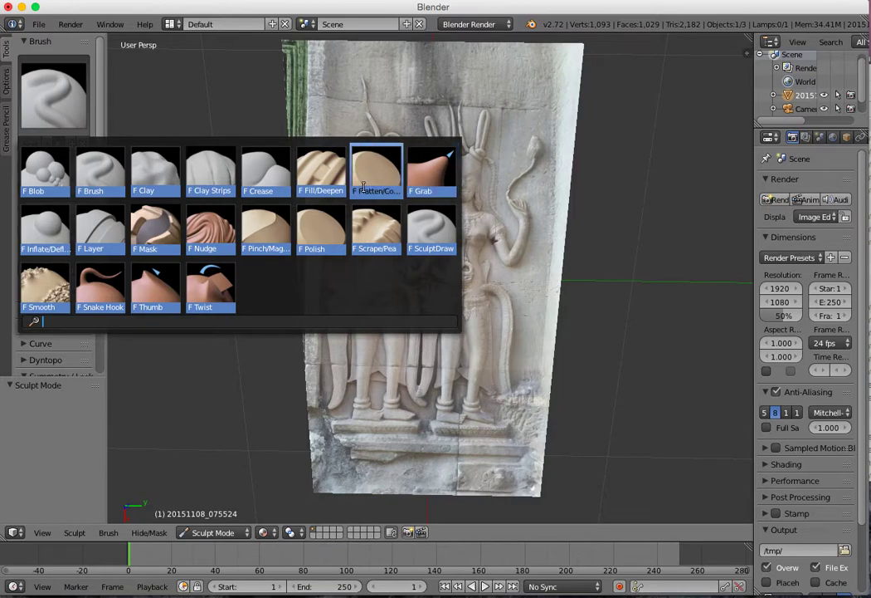
left_click(100, 171)
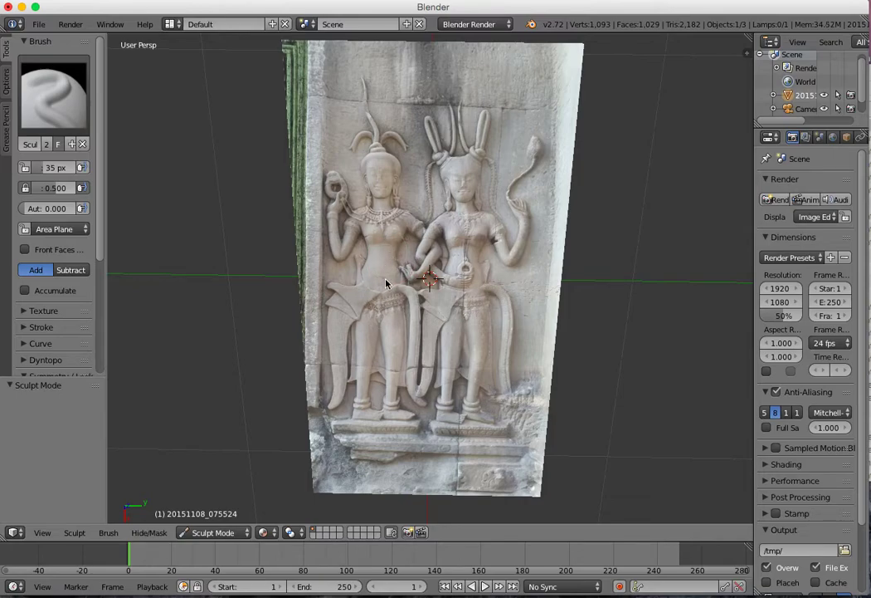
middle_click_drag(385, 284, 386, 284)
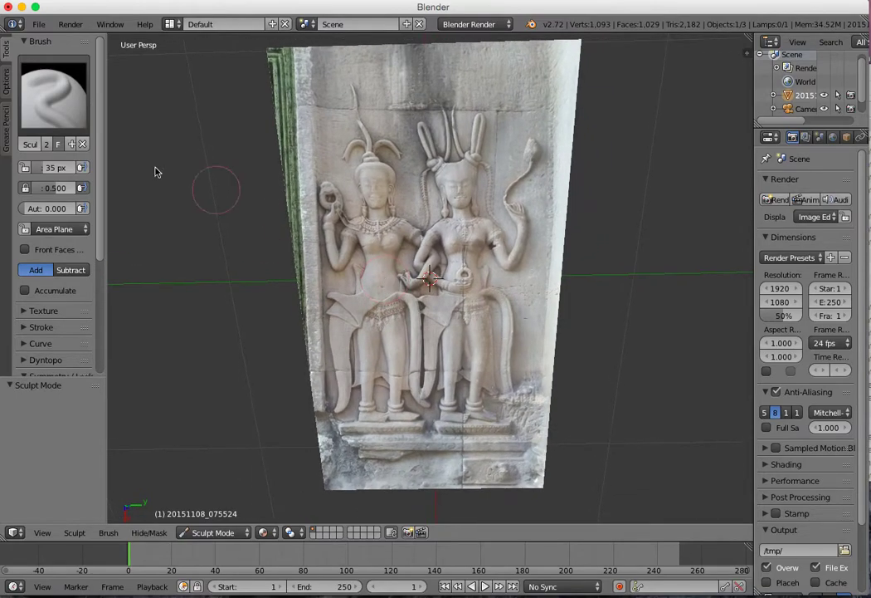
- Set the brush radius to 122 px and stroke to raise the right figure's head and headdress
left_click_drag(55, 168, 25, 167)
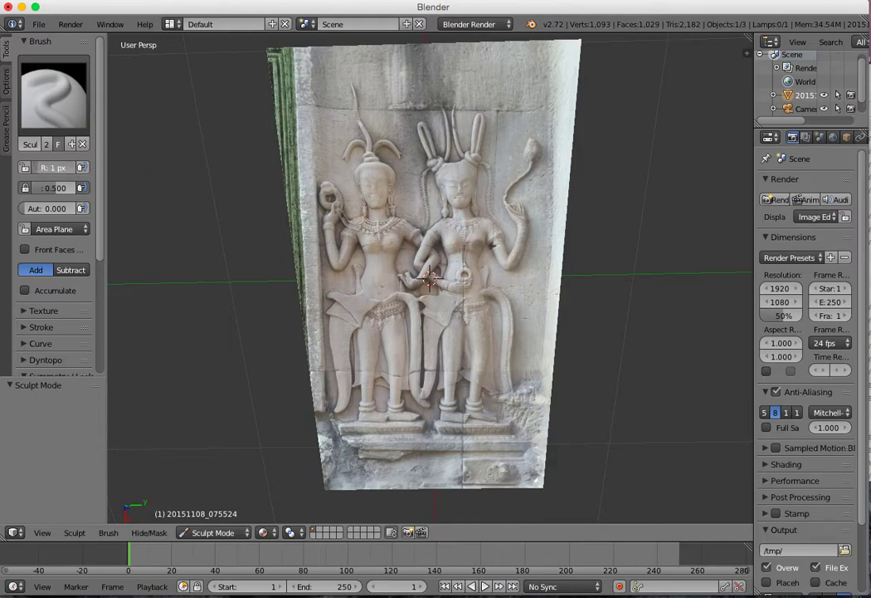
left_click_drag(53, 168, 108, 167)
mouse_move(438, 184)
left_mouse_down()
mouse_move(472, 71)
mouse_move(423, 165)
mouse_move(390, 129)
left_mouse_up()
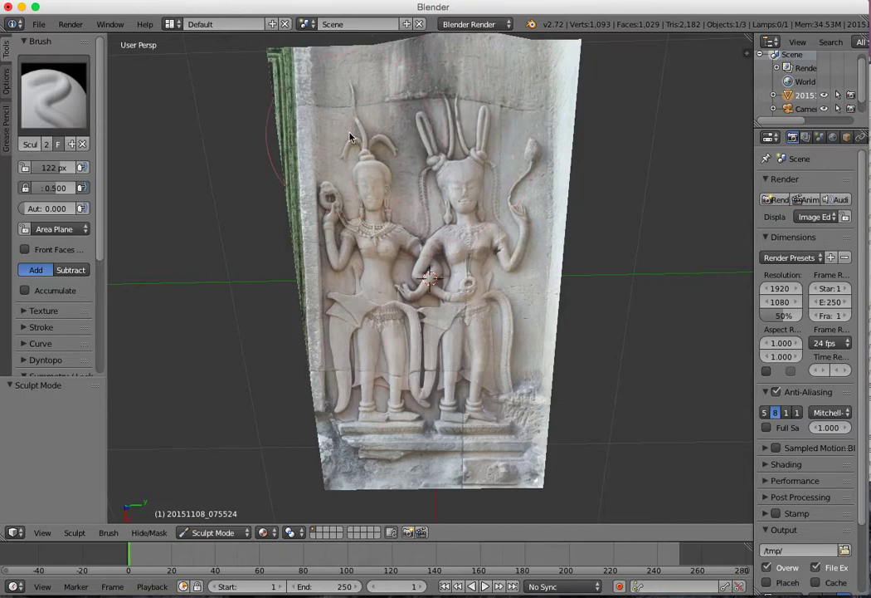